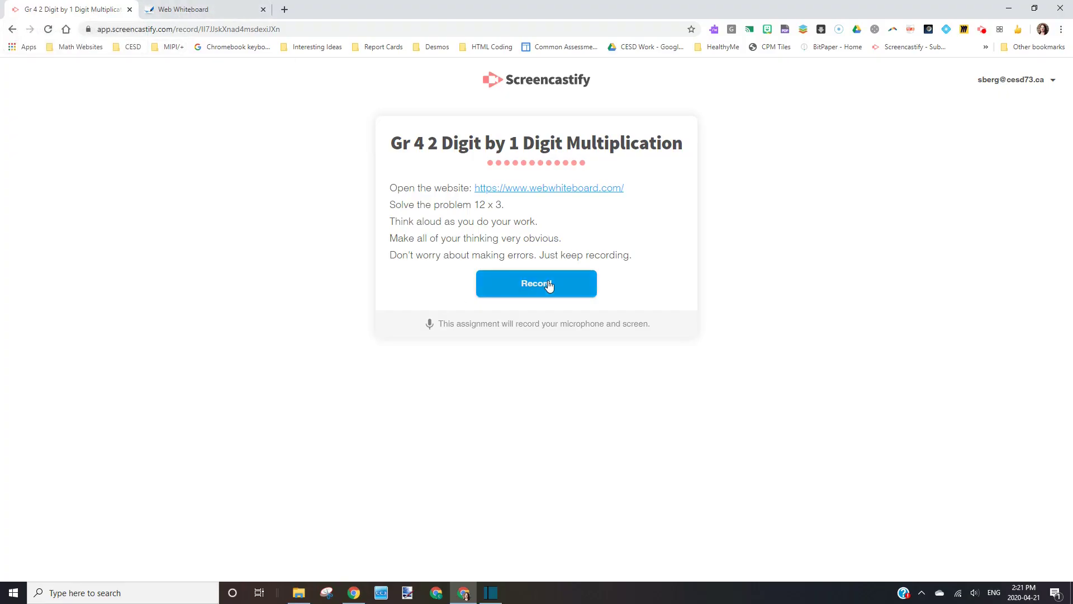
Start a Screencastify recording that shares your entire screen.
{"action": "left_click", "coordinate": [548, 285]}
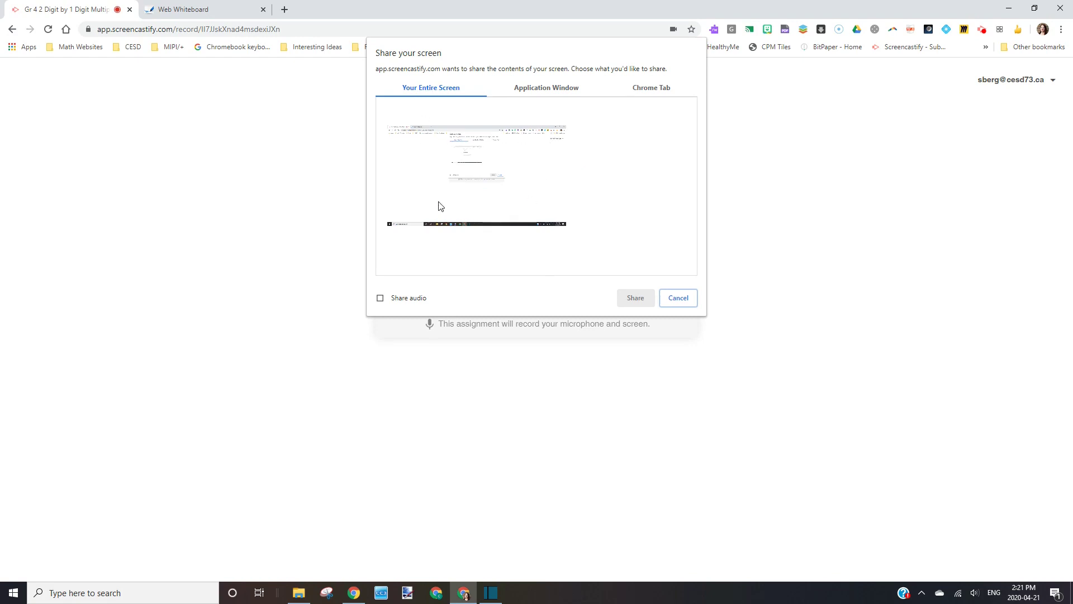
{"action": "left_click", "coordinate": [427, 161]}
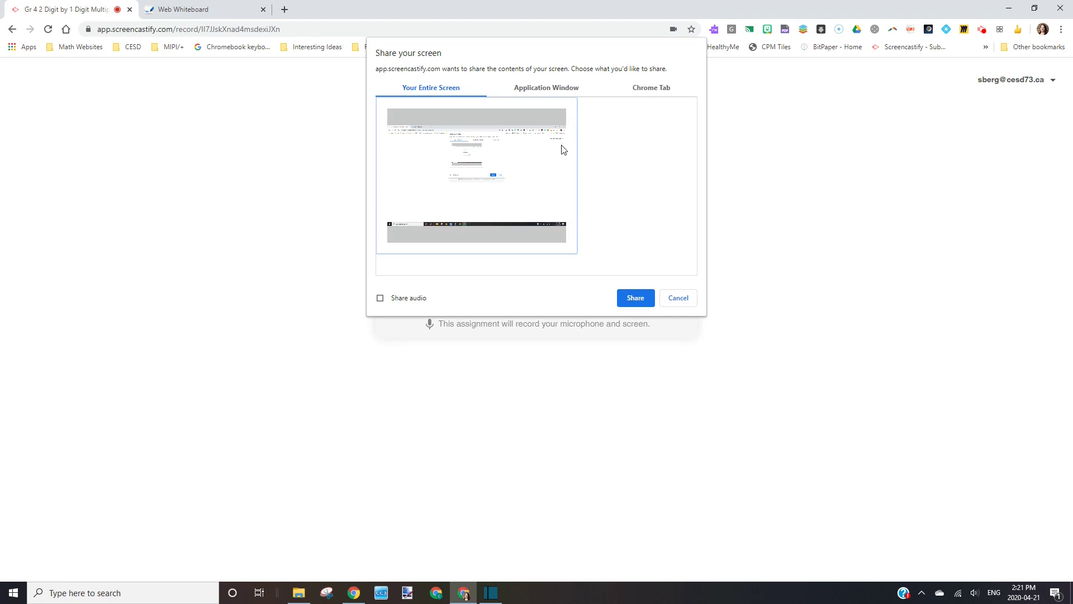
{"action": "left_click", "coordinate": [632, 298]}
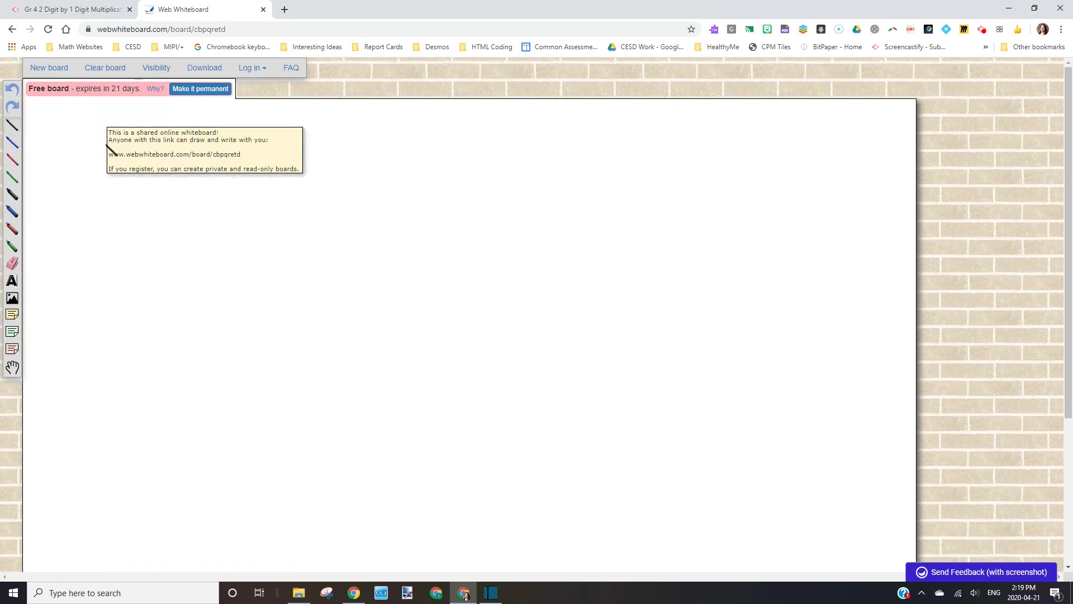
Dismiss the whiteboard's shared-board note, glance at the assignment page, and return to the board.
{"action": "mouse_move", "coordinate": [123, 134]}
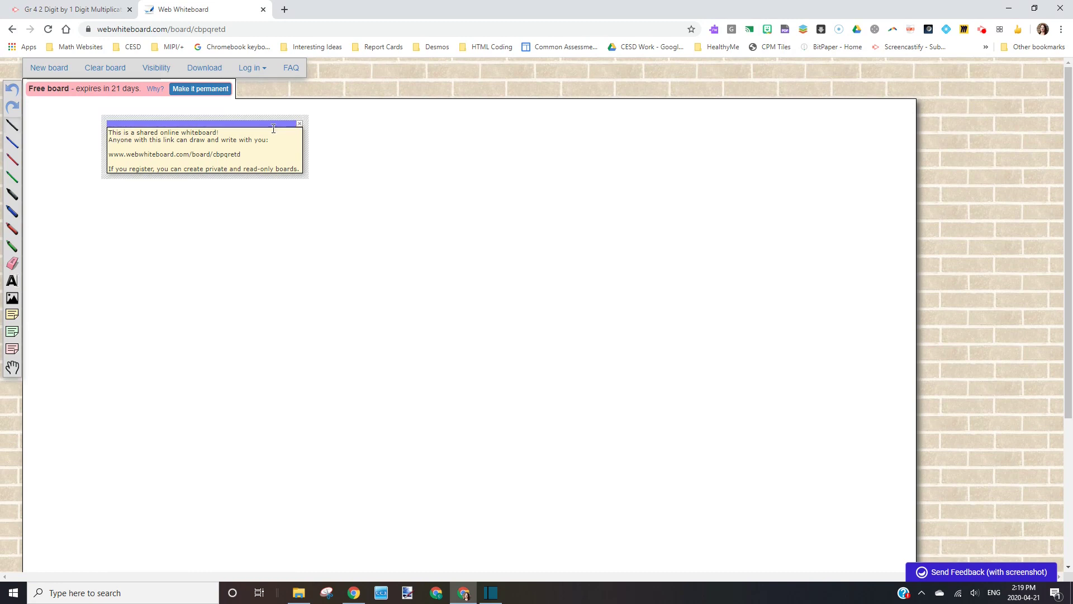
{"action": "left_click", "coordinate": [301, 124]}
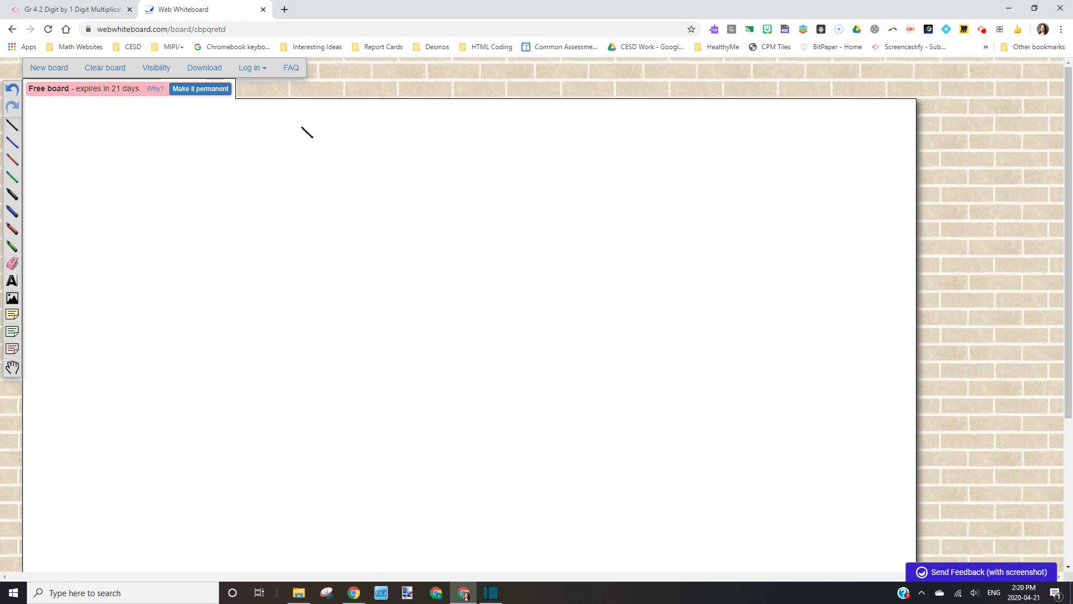
{"action": "left_click", "coordinate": [79, 14]}
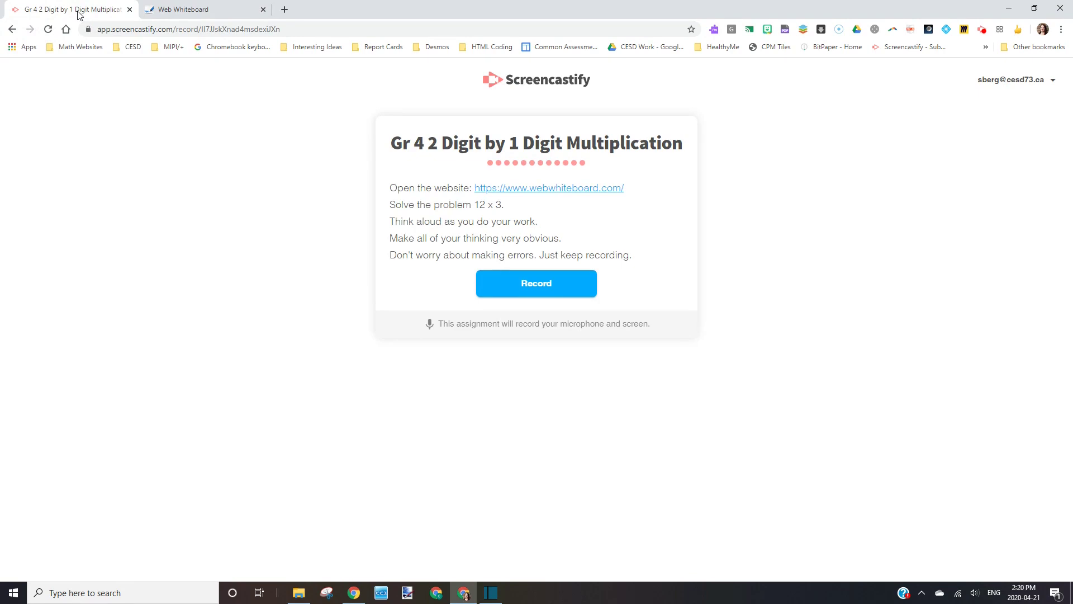
{"action": "left_click", "coordinate": [192, 8]}
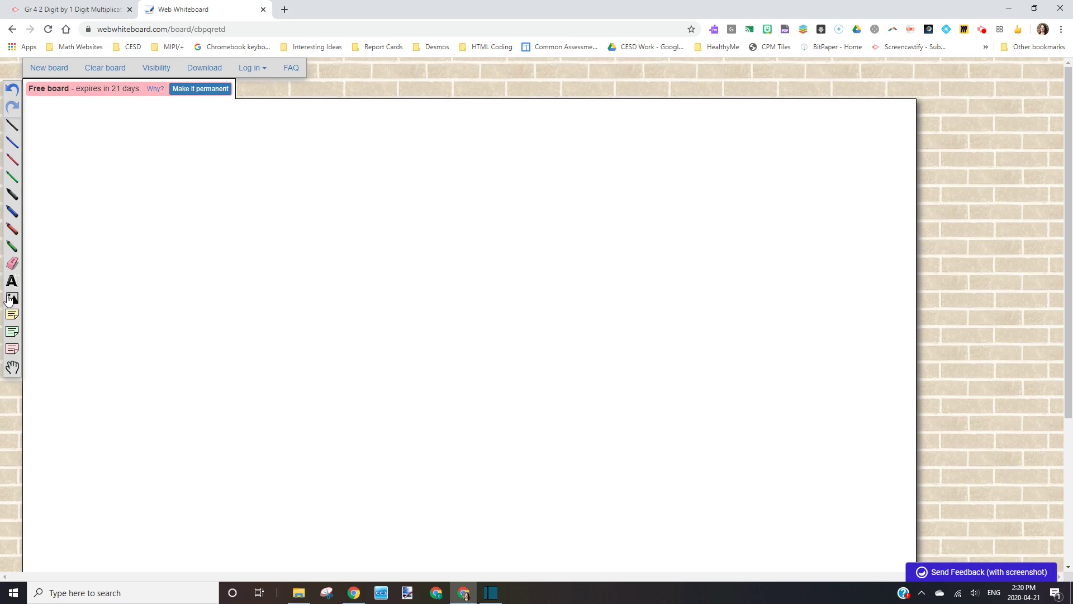
Handwrite 12 × 3 near the top of the board with the black marker.
{"action": "left_click", "coordinate": [11, 194]}
{"action": "mouse_move", "coordinate": [290, 128]}
{"action": "left_mouse_down"}
{"action": "mouse_move", "coordinate": [289, 178]}
{"action": "mouse_move", "coordinate": [352, 183]}
{"action": "mouse_move", "coordinate": [398, 166]}
{"action": "mouse_move", "coordinate": [378, 169]}
{"action": "left_mouse_up"}
{"action": "mouse_move", "coordinate": [413, 130]}
{"action": "left_mouse_down"}
{"action": "mouse_move", "coordinate": [450, 154]}
{"action": "mouse_move", "coordinate": [414, 177]}
{"action": "left_mouse_up"}
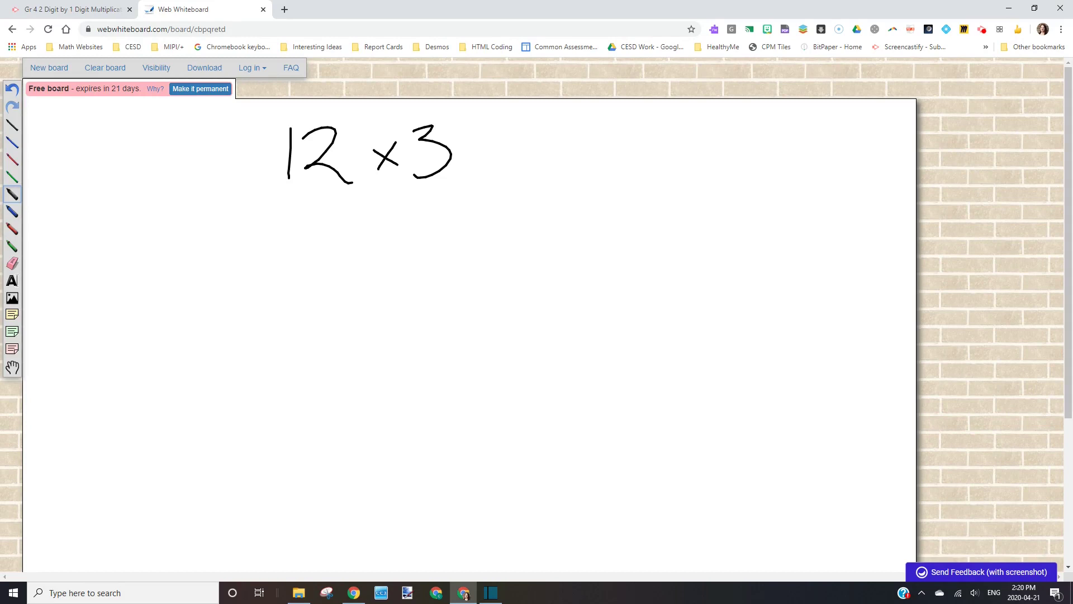
Draw the array rectangle labelled 10 + 2 by 3, with 30 and 6 inside.
{"action": "mouse_move", "coordinate": [292, 270]}
{"action": "left_mouse_down"}
{"action": "mouse_move", "coordinate": [484, 257]}
{"action": "mouse_move", "coordinate": [474, 414]}
{"action": "mouse_move", "coordinate": [278, 335]}
{"action": "mouse_move", "coordinate": [423, 412]}
{"action": "mouse_move", "coordinate": [474, 411]}
{"action": "left_mouse_up"}
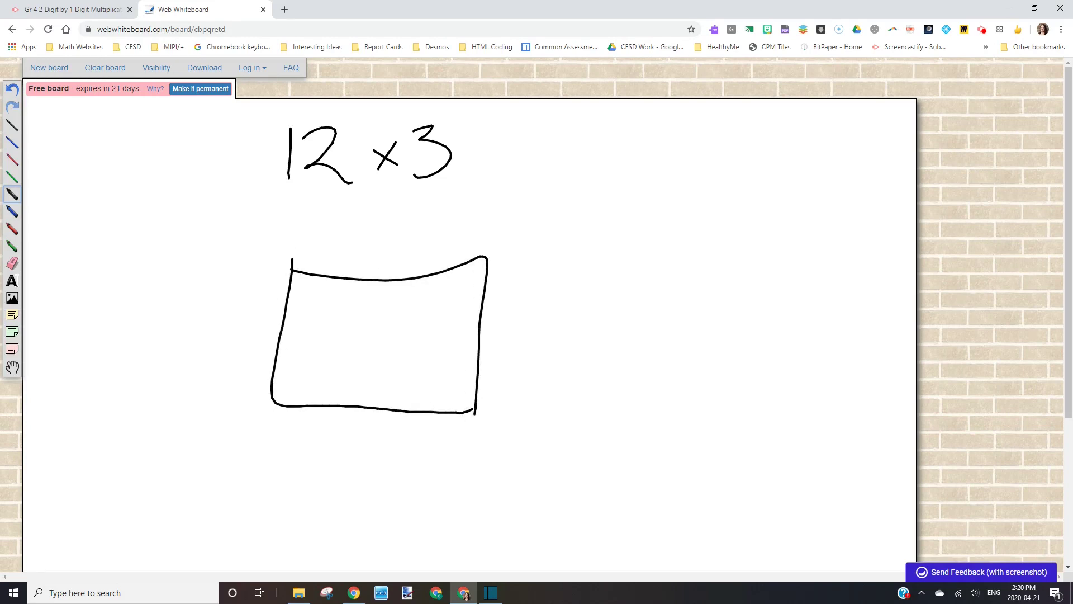
{"action": "mouse_move", "coordinate": [321, 226]}
{"action": "left_mouse_down"}
{"action": "mouse_move", "coordinate": [333, 261]}
{"action": "mouse_move", "coordinate": [336, 232]}
{"action": "left_mouse_up"}
{"action": "mouse_move", "coordinate": [410, 222]}
{"action": "left_mouse_down"}
{"action": "mouse_move", "coordinate": [403, 253]}
{"action": "mouse_move", "coordinate": [422, 235]}
{"action": "left_mouse_up"}
{"action": "mouse_move", "coordinate": [442, 224]}
{"action": "left_mouse_down"}
{"action": "mouse_move", "coordinate": [446, 244]}
{"action": "mouse_move", "coordinate": [477, 247]}
{"action": "left_mouse_up"}
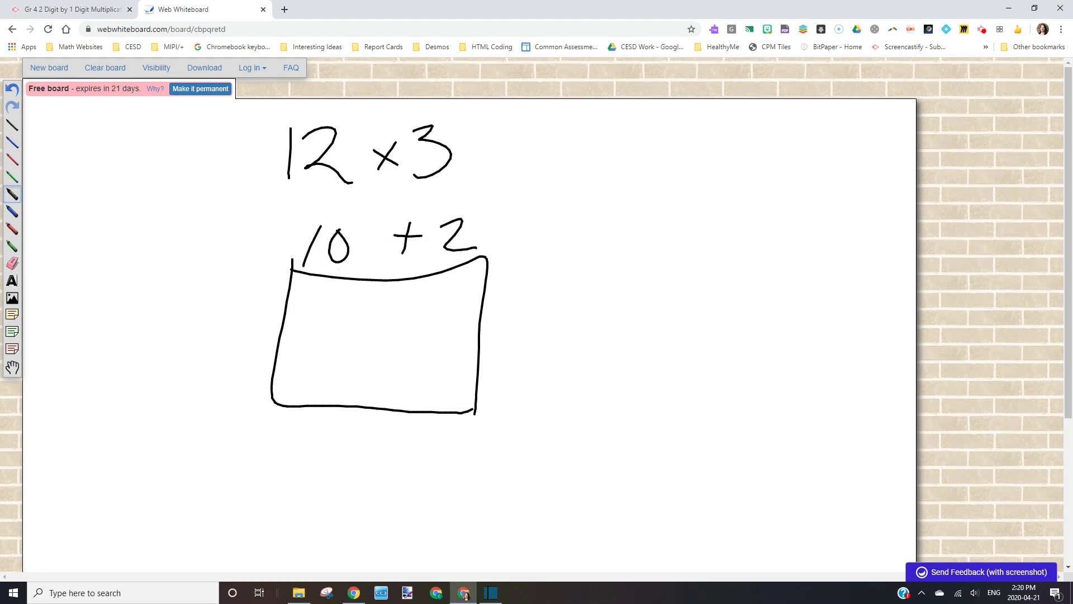
{"action": "mouse_move", "coordinate": [234, 308]}
{"action": "left_mouse_down"}
{"action": "mouse_move", "coordinate": [258, 331]}
{"action": "mouse_move", "coordinate": [239, 346]}
{"action": "left_mouse_up"}
{"action": "mouse_move", "coordinate": [298, 302]}
{"action": "left_mouse_down"}
{"action": "mouse_move", "coordinate": [316, 299]}
{"action": "mouse_move", "coordinate": [297, 344]}
{"action": "left_mouse_up"}
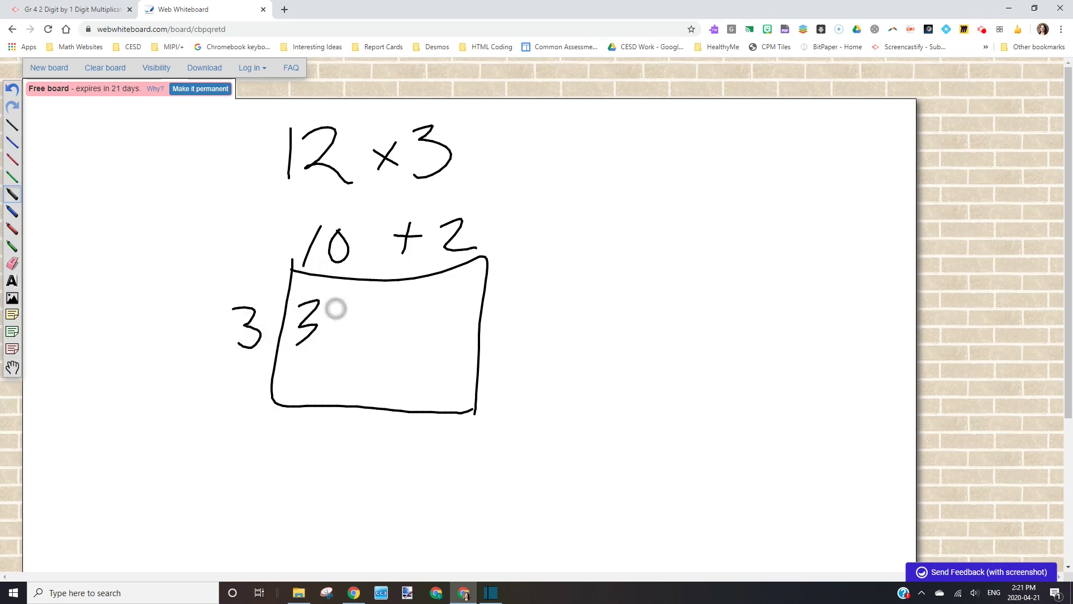
{"action": "left_click_drag", "start_coordinate": [339, 304], "coordinate": [337, 302]}
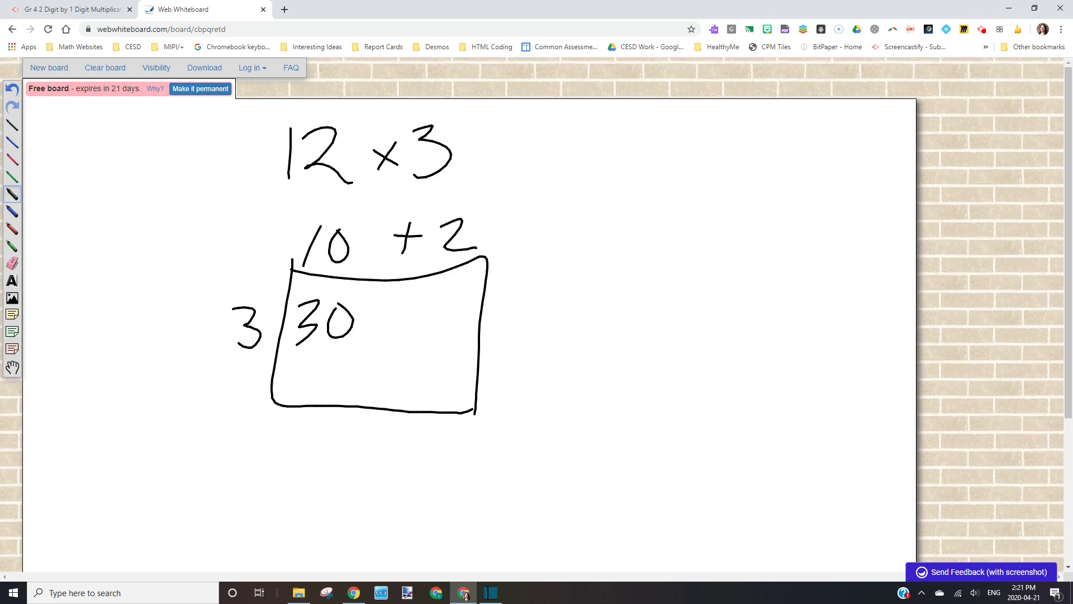
{"action": "mouse_move", "coordinate": [454, 287]}
{"action": "left_mouse_down"}
{"action": "mouse_move", "coordinate": [459, 332]}
{"action": "mouse_move", "coordinate": [436, 325]}
{"action": "left_mouse_up"}
Add 30 + 6 = 36 beside the array and complete the problem as 12 × 3 = 36.
{"action": "mouse_move", "coordinate": [621, 184]}
{"action": "left_mouse_down"}
{"action": "mouse_move", "coordinate": [656, 202]}
{"action": "mouse_move", "coordinate": [639, 226]}
{"action": "left_mouse_up"}
{"action": "left_click_drag", "start_coordinate": [679, 190], "coordinate": [677, 192]}
{"action": "left_click_drag", "start_coordinate": [615, 272], "coordinate": [620, 302]}
{"action": "left_click_drag", "start_coordinate": [609, 280], "coordinate": [644, 274]}
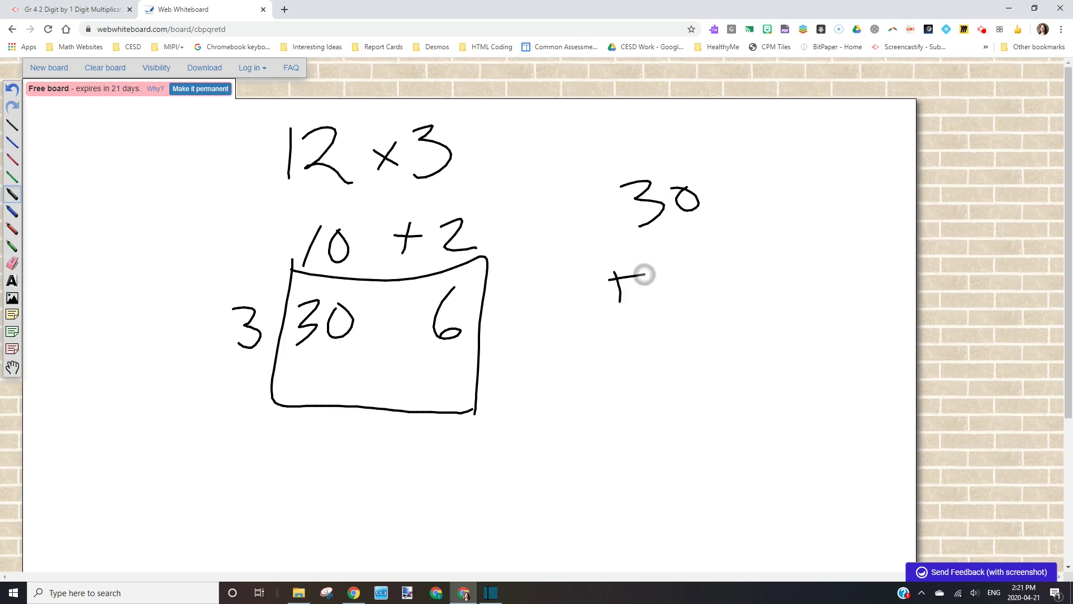
{"action": "left_click_drag", "start_coordinate": [696, 237], "coordinate": [695, 282]}
{"action": "mouse_move", "coordinate": [738, 305]}
{"action": "left_mouse_down"}
{"action": "mouse_move", "coordinate": [620, 338]}
{"action": "mouse_move", "coordinate": [681, 379]}
{"action": "left_mouse_up"}
{"action": "mouse_move", "coordinate": [718, 326]}
{"action": "left_mouse_down"}
{"action": "mouse_move", "coordinate": [712, 364]}
{"action": "mouse_move", "coordinate": [725, 363]}
{"action": "left_mouse_up"}
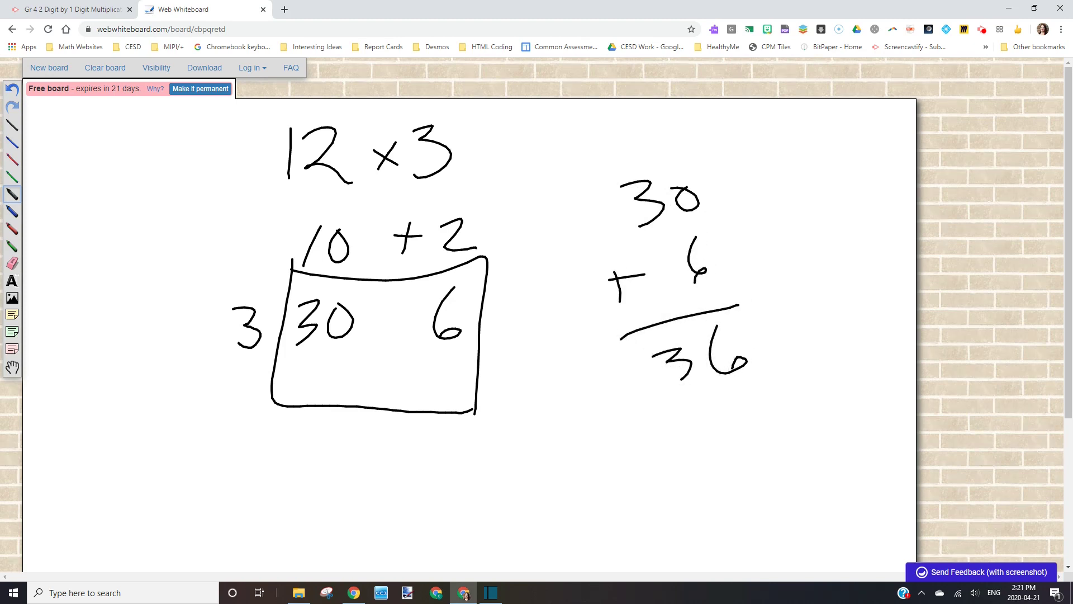
{"action": "left_click_drag", "start_coordinate": [462, 133], "coordinate": [495, 131]}
{"action": "left_click_drag", "start_coordinate": [470, 155], "coordinate": [525, 164]}
{"action": "mouse_move", "coordinate": [585, 113]}
{"action": "left_mouse_down"}
{"action": "mouse_move", "coordinate": [593, 147]}
{"action": "mouse_move", "coordinate": [582, 163]}
{"action": "left_mouse_up"}
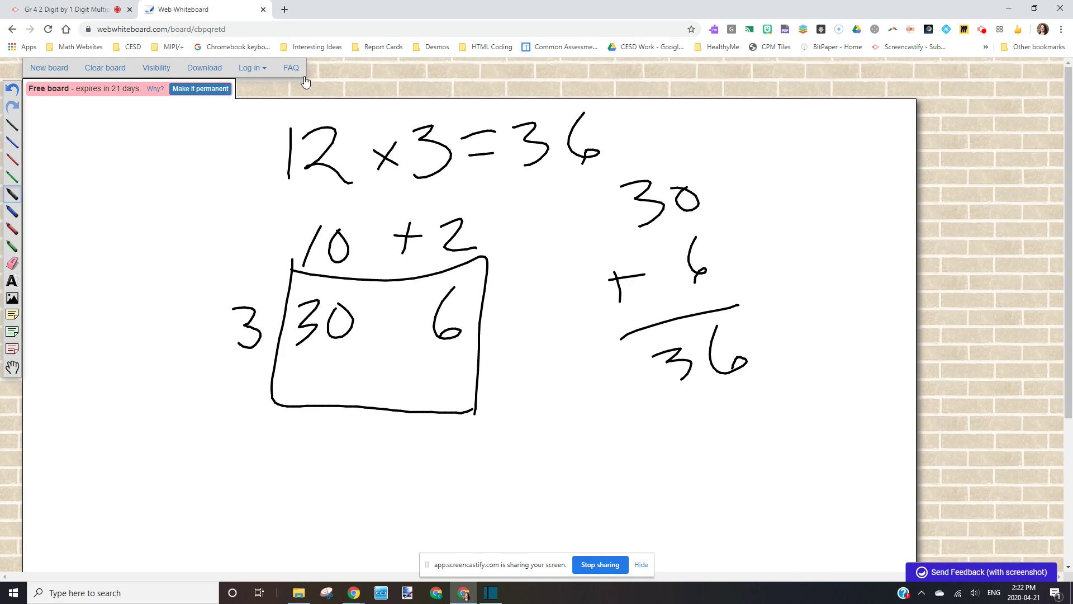
Stop the Screencastify recording from its assignment page.
{"action": "left_click", "coordinate": [32, 16]}
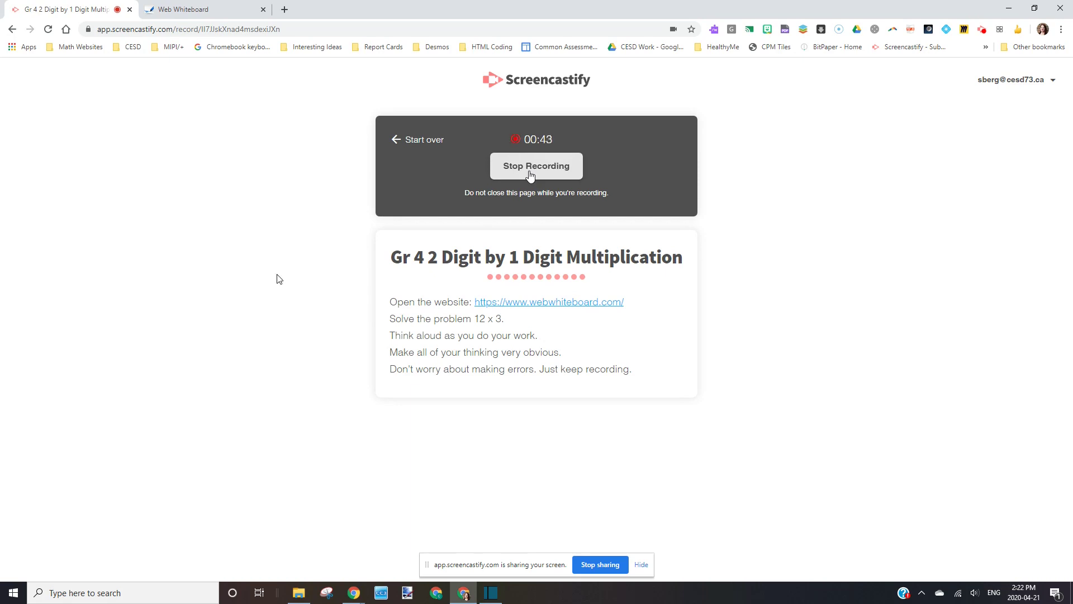
{"action": "left_click", "coordinate": [529, 175]}
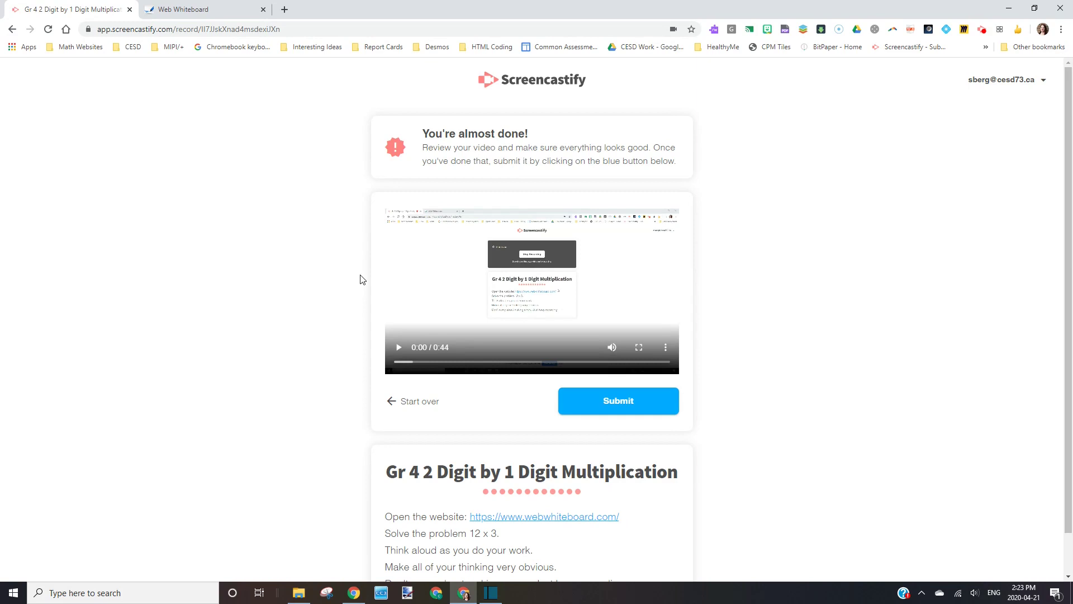
Preview the 0:44 recording briefly, then submit it to the 12 x 3 assignment.
{"action": "left_click", "coordinate": [398, 348]}
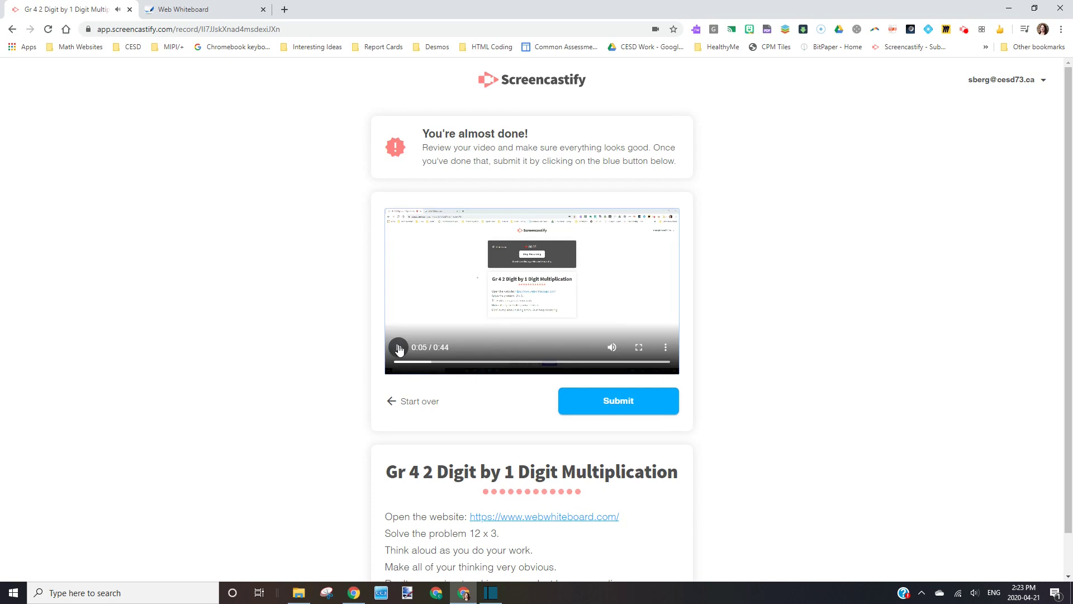
{"action": "left_click", "coordinate": [398, 348]}
{"action": "left_click", "coordinate": [613, 409]}
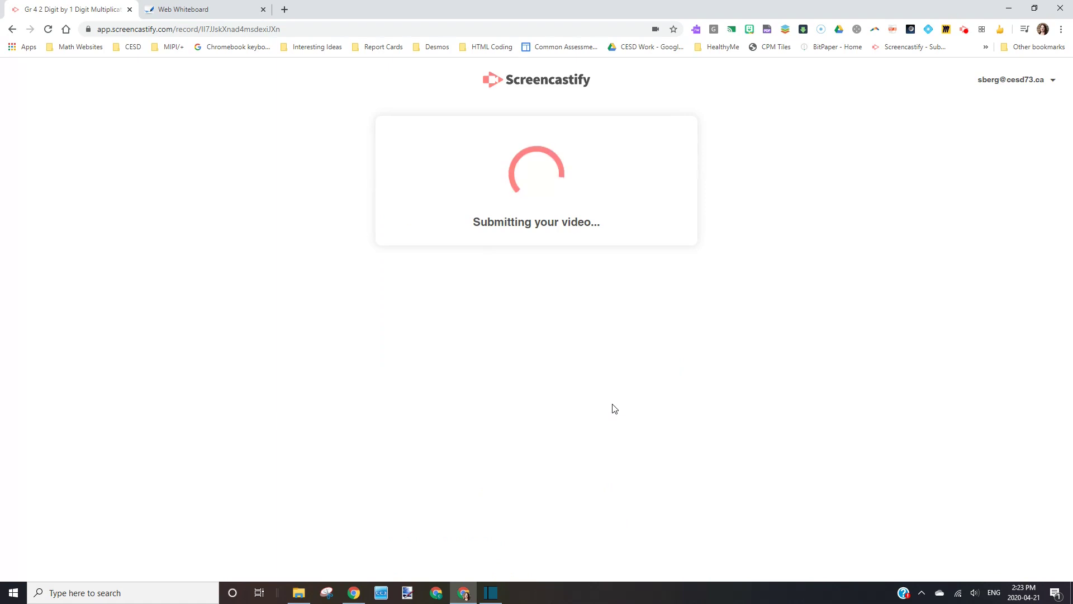